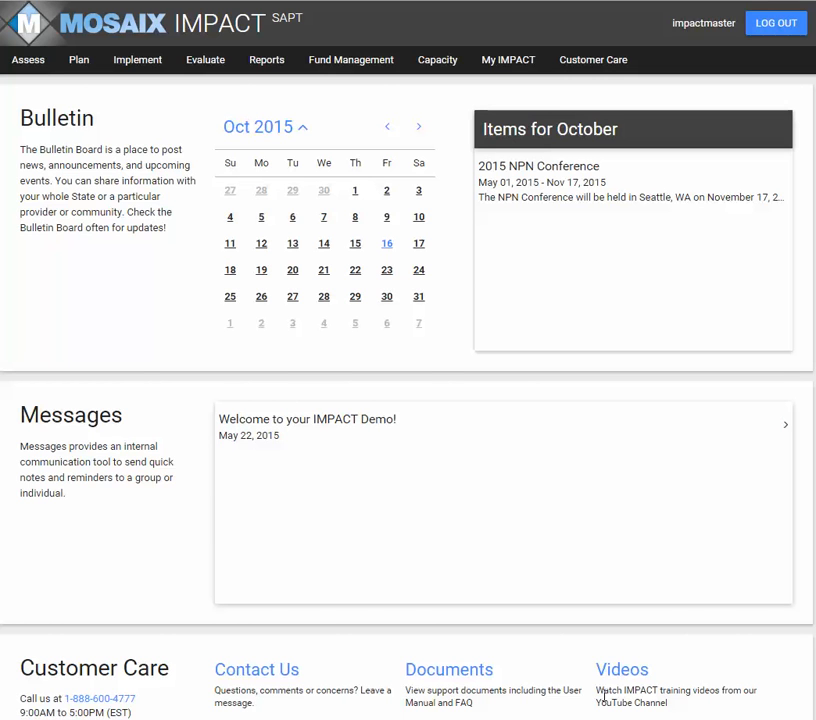
Open the Record Recurring Service page and start creating a new recurring service.
click(72, 60)
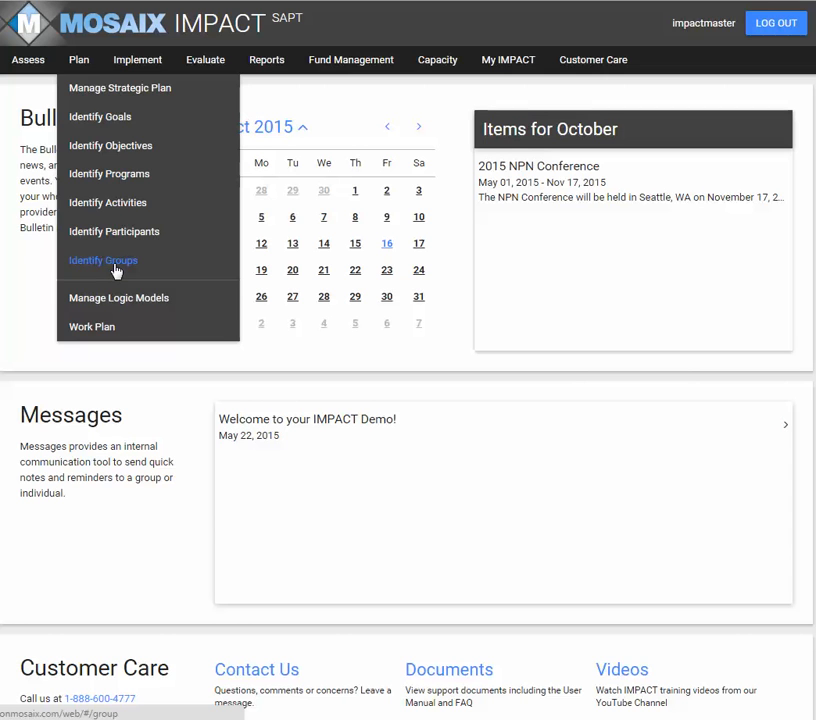
mouse_move(143, 70)
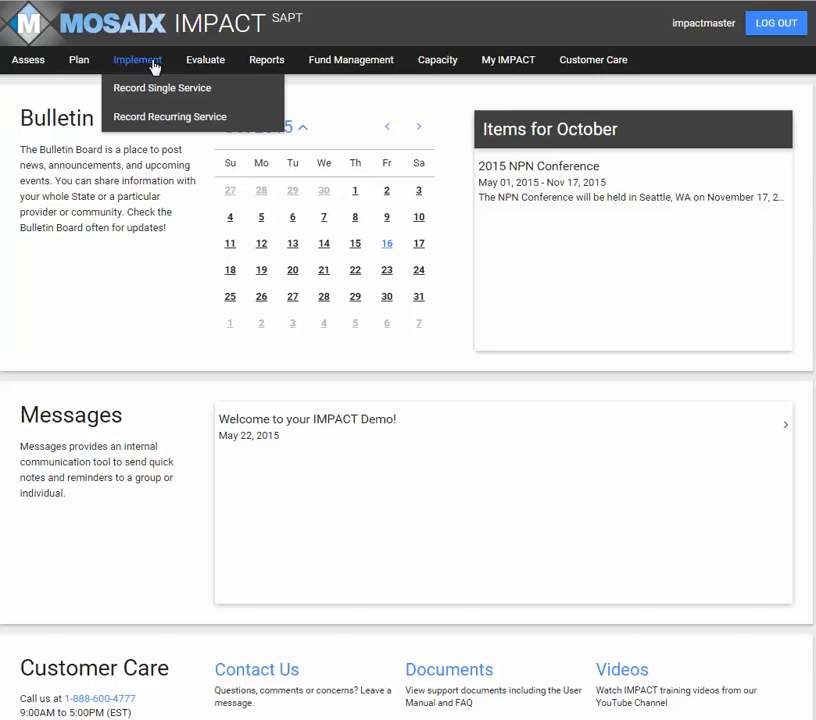
click(147, 119)
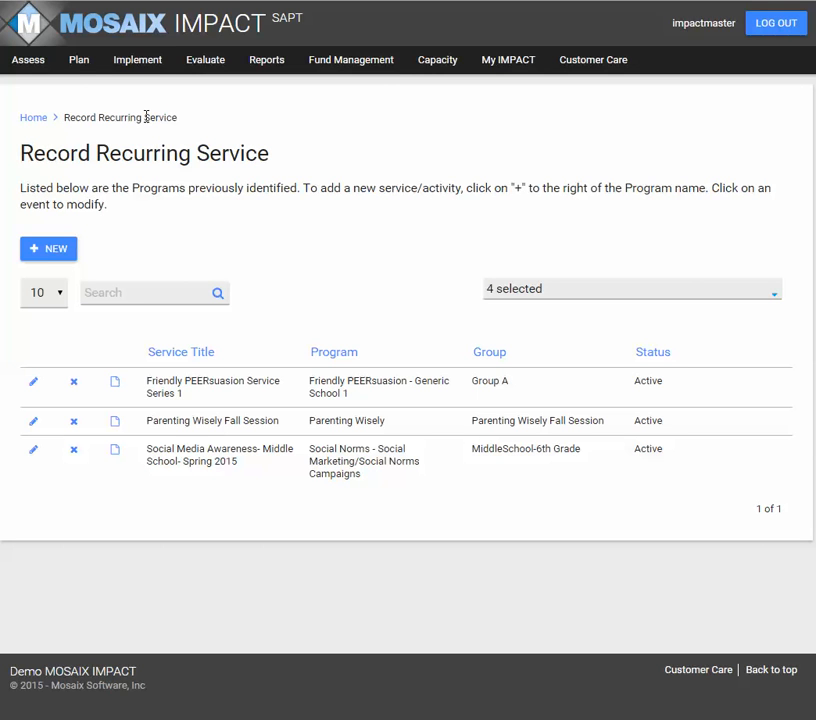
click(42, 253)
click(44, 255)
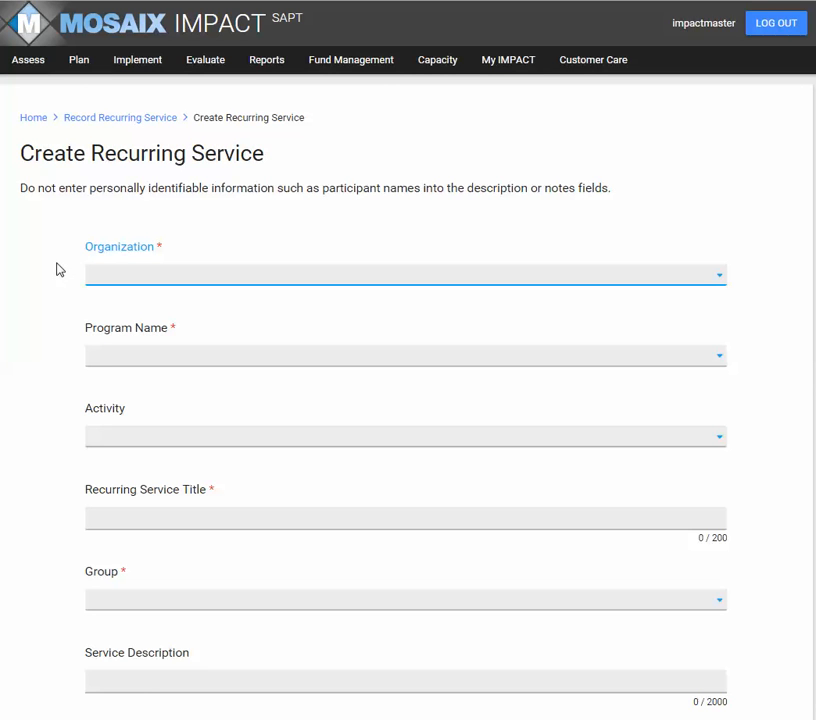
Set the organization to Boys and Girls Club East and the program to Social Norms - Social Marketing/Social Norms Campaigns.
click(100, 282)
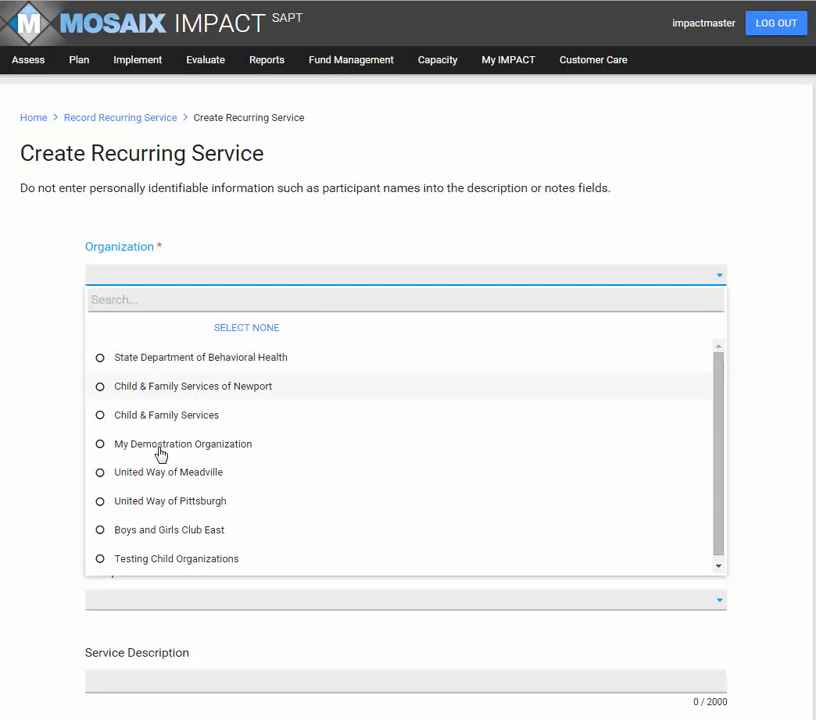
click(152, 535)
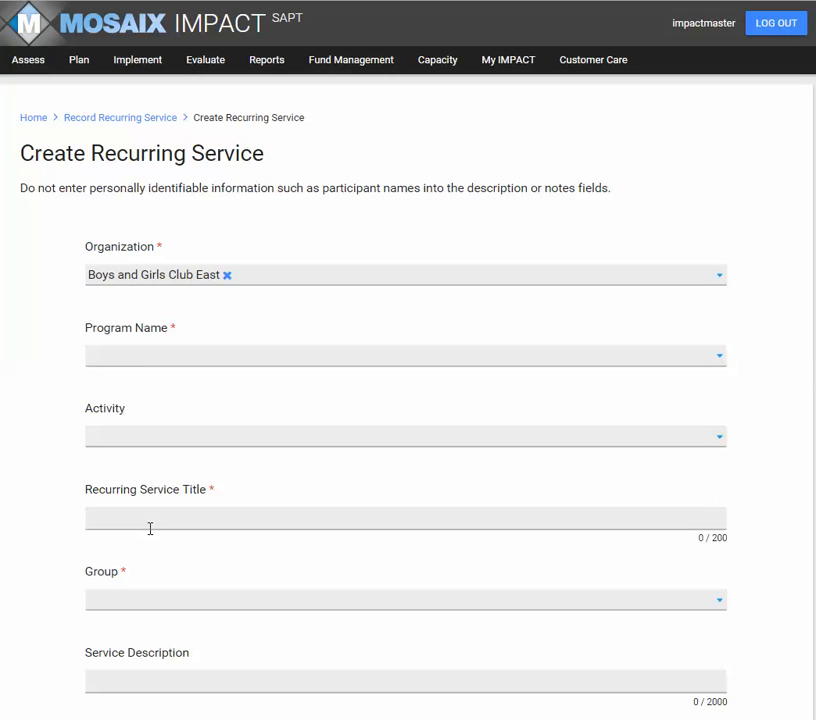
click(139, 363)
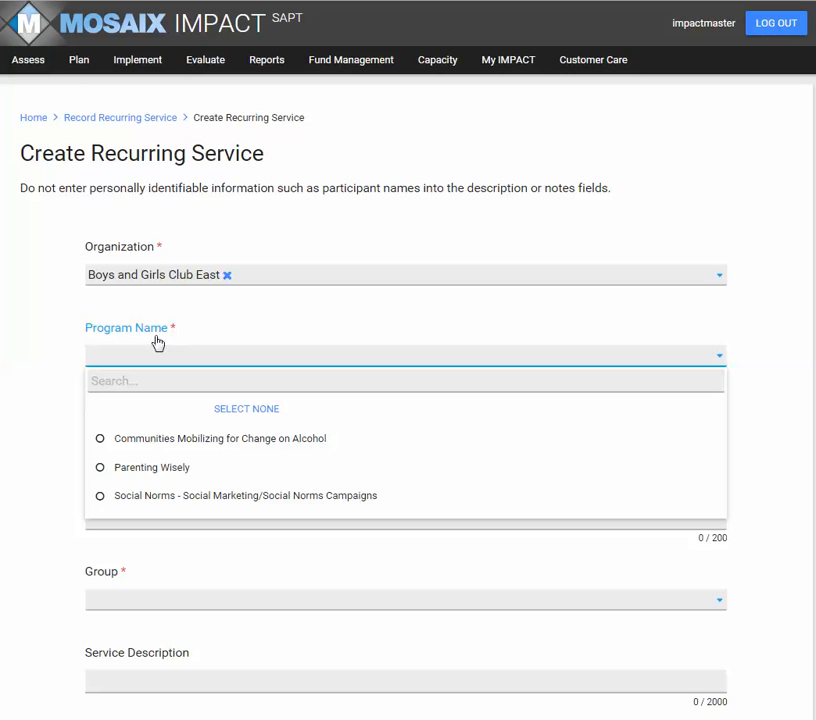
click(140, 498)
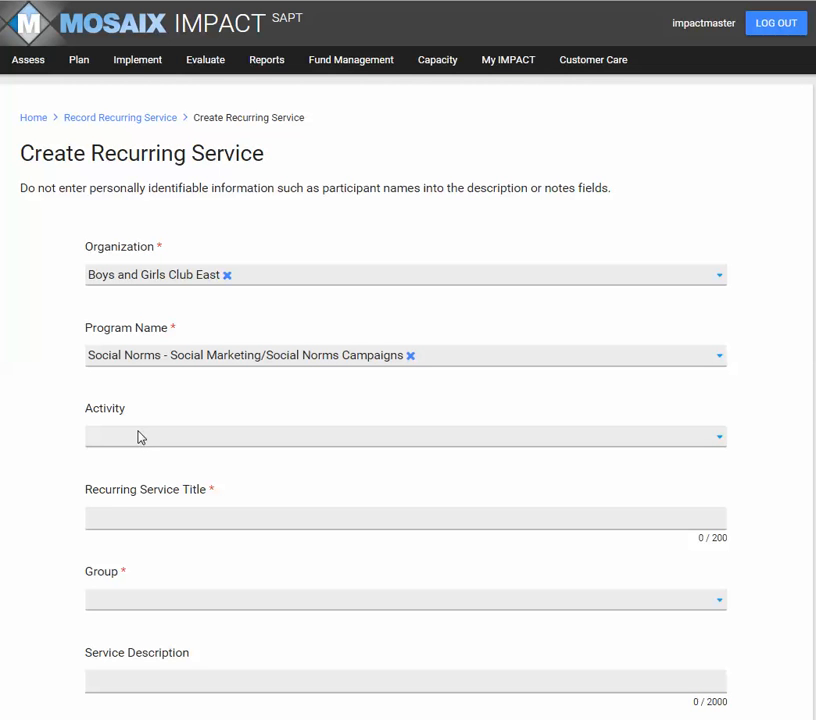
Enter "Social Media Awareness- Middle School- Spring 2015" as the recurring service title.
scroll(160, 430, down, 1)
scroll(163, 428, down, 1)
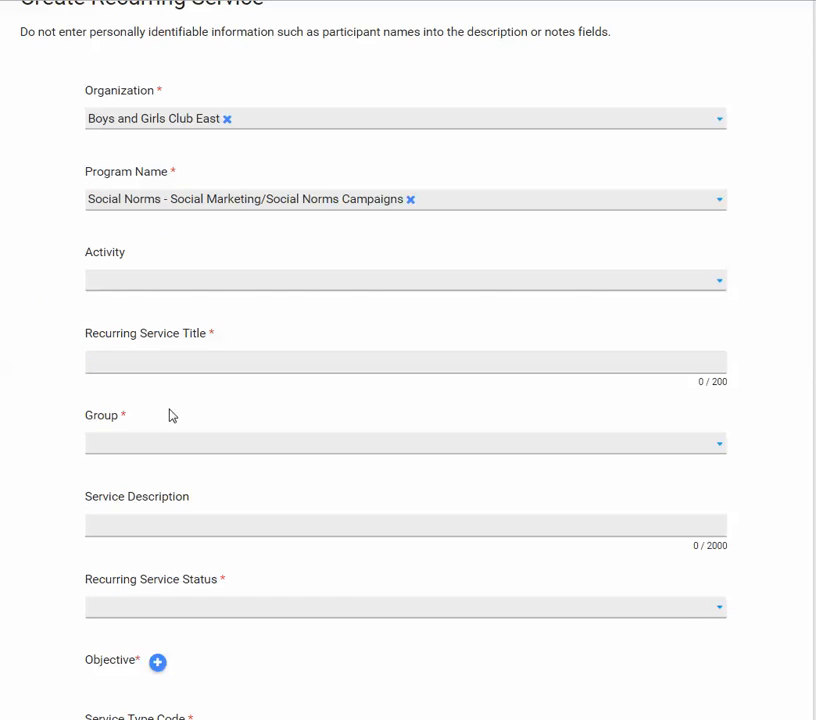
click(158, 361)
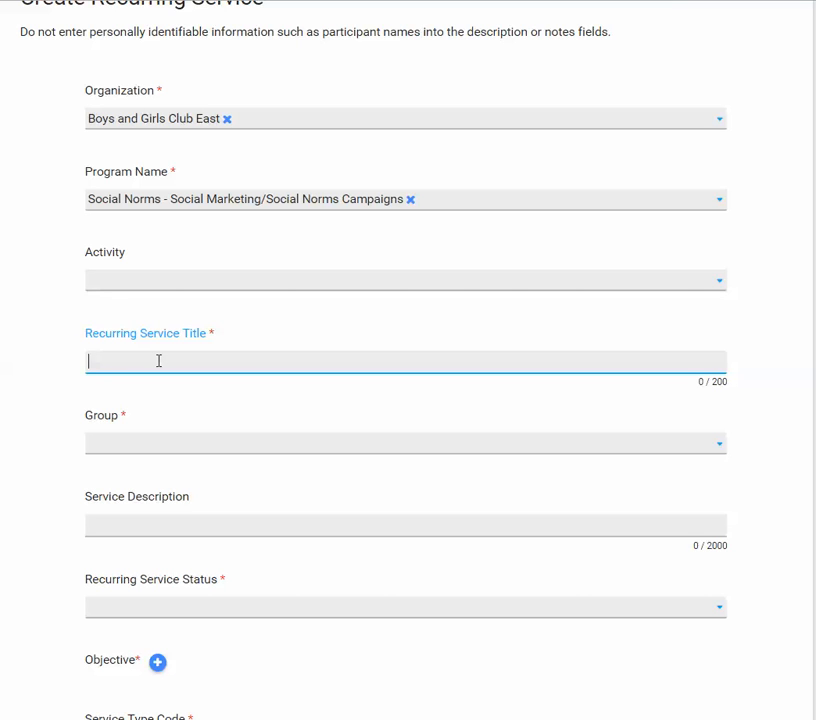
text(Social Media Aware)
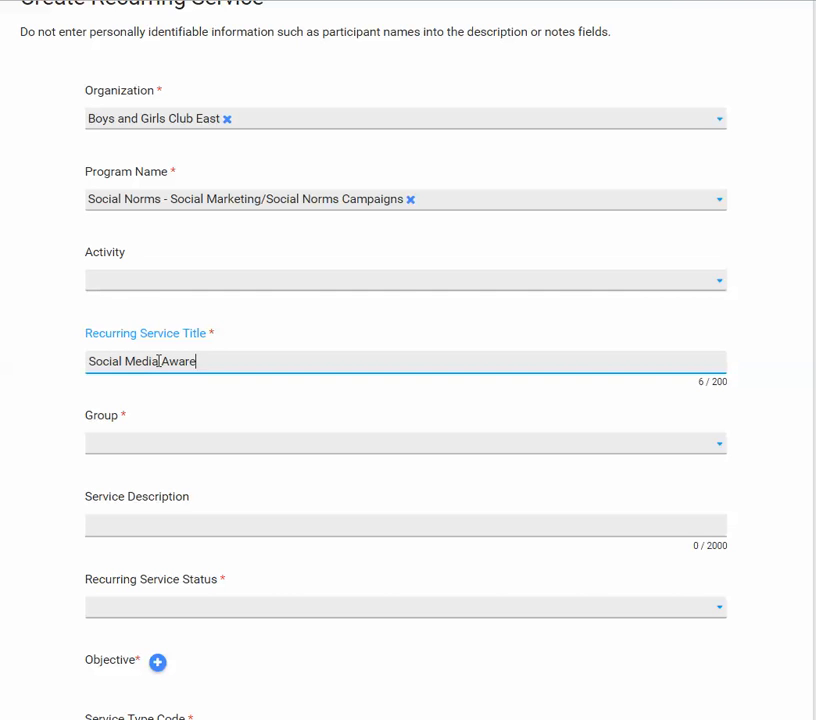
text(ness- Middle School)
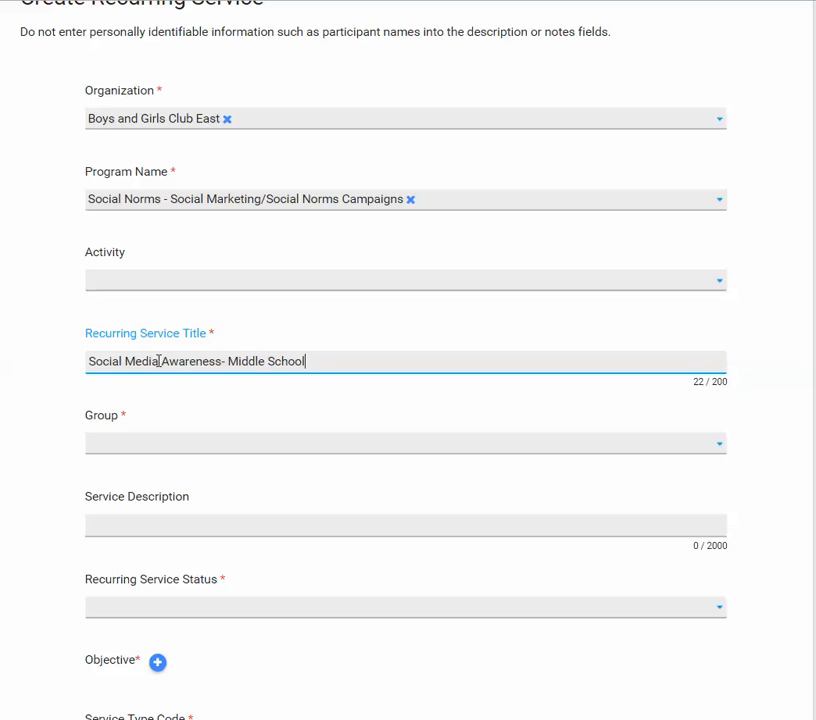
text(- Spring 2015)
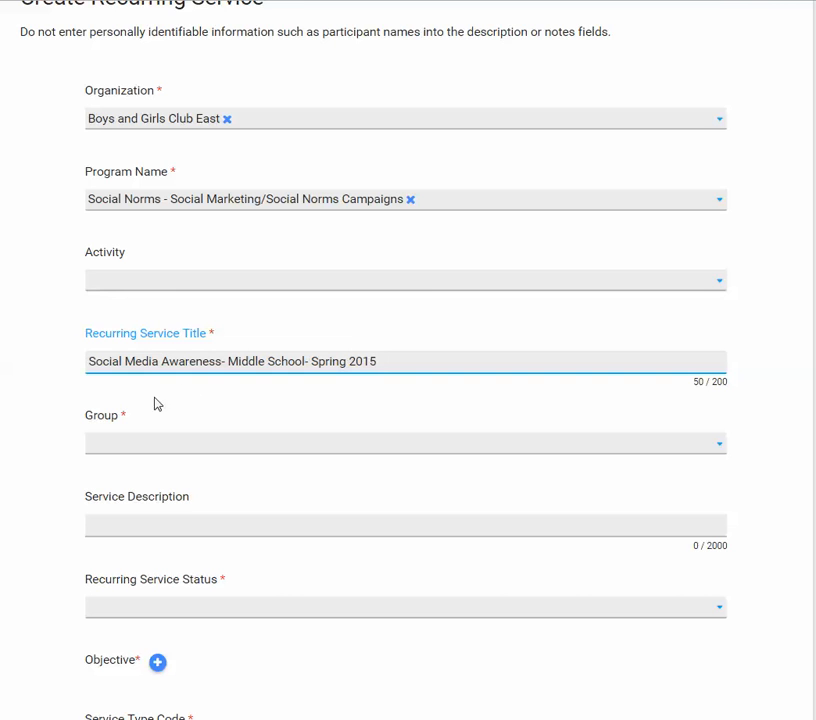
Assign the MiddleSchool-6th Grade group to the recurring service.
click(145, 444)
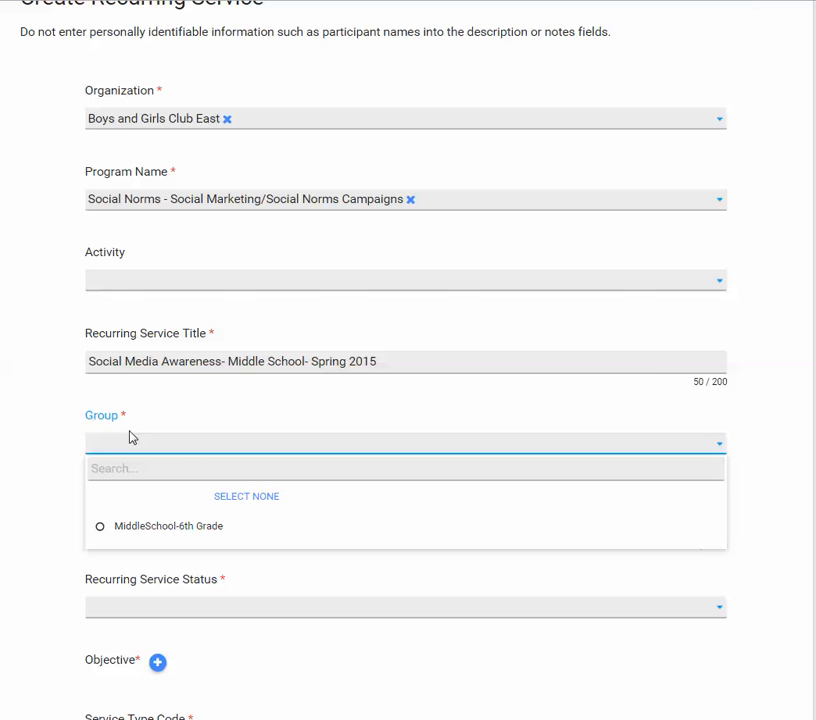
click(162, 529)
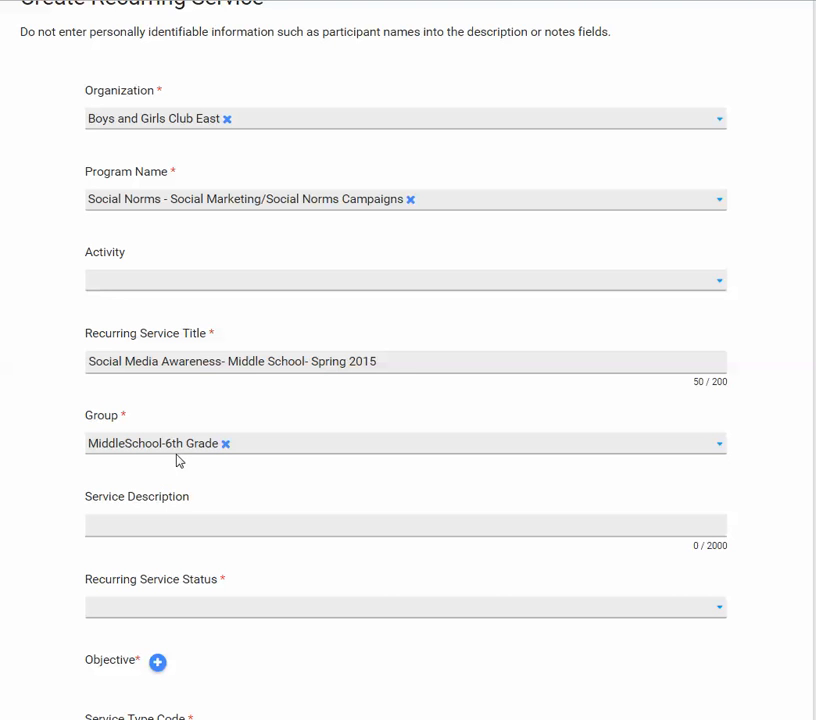
click(253, 453)
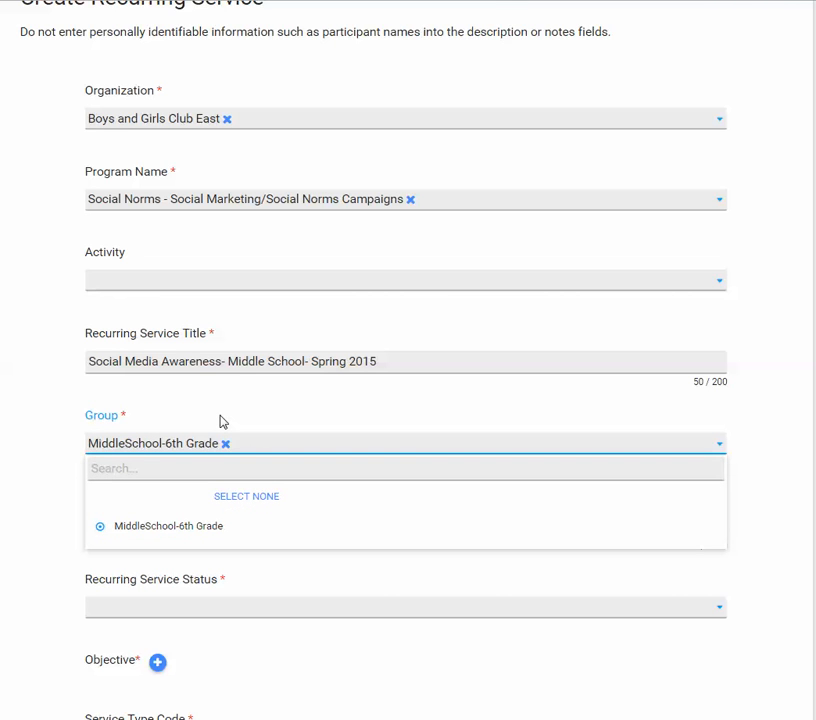
click(220, 421)
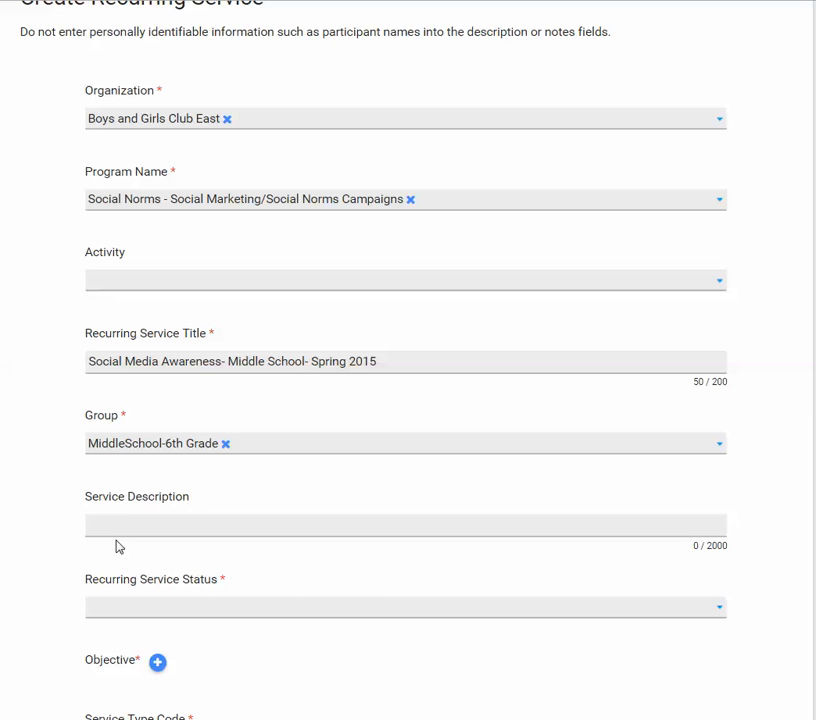
Leave the service description blank and set the recurring service status to Active.
click(115, 525)
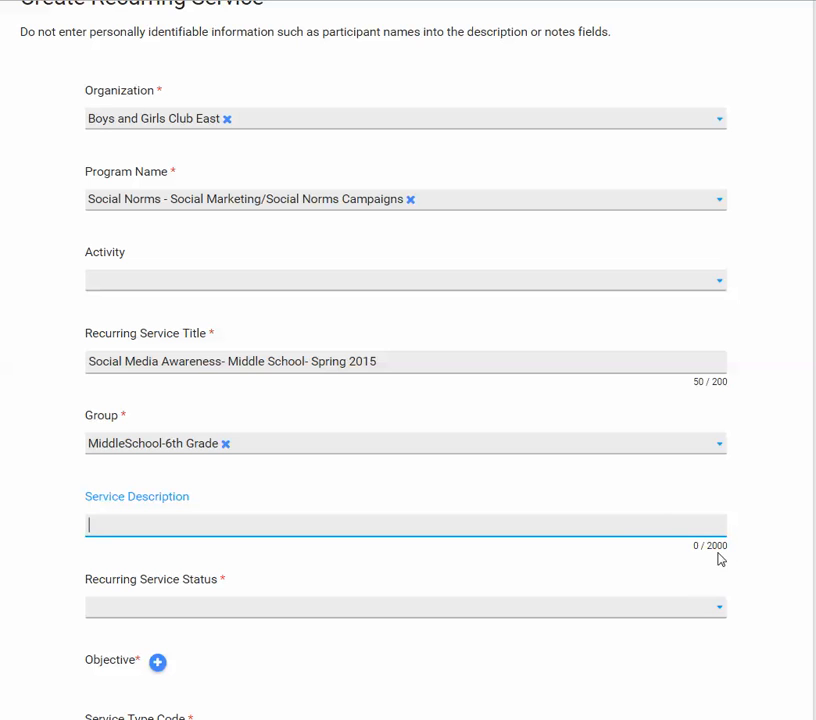
scroll(195, 529, down, 3)
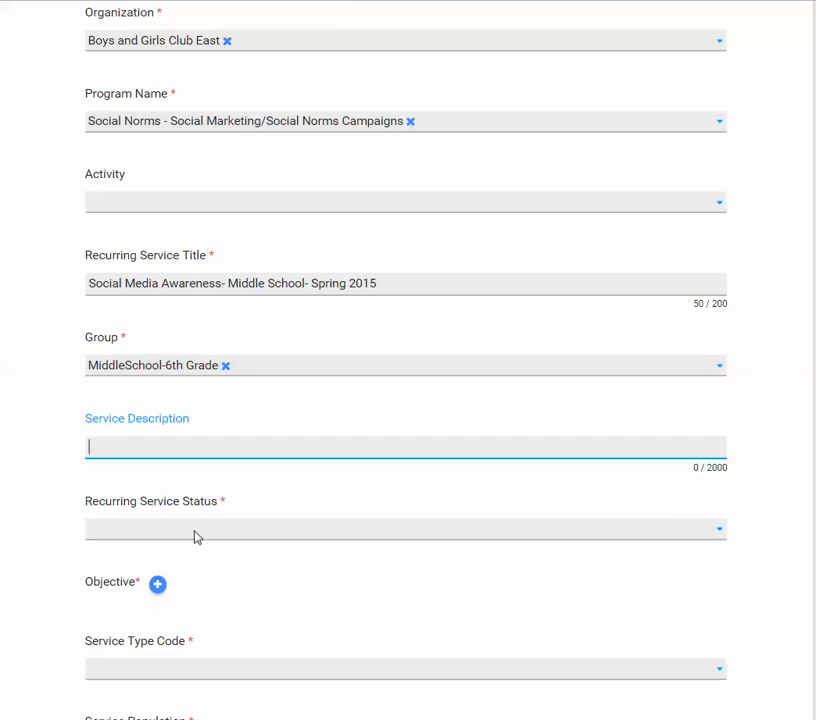
click(152, 454)
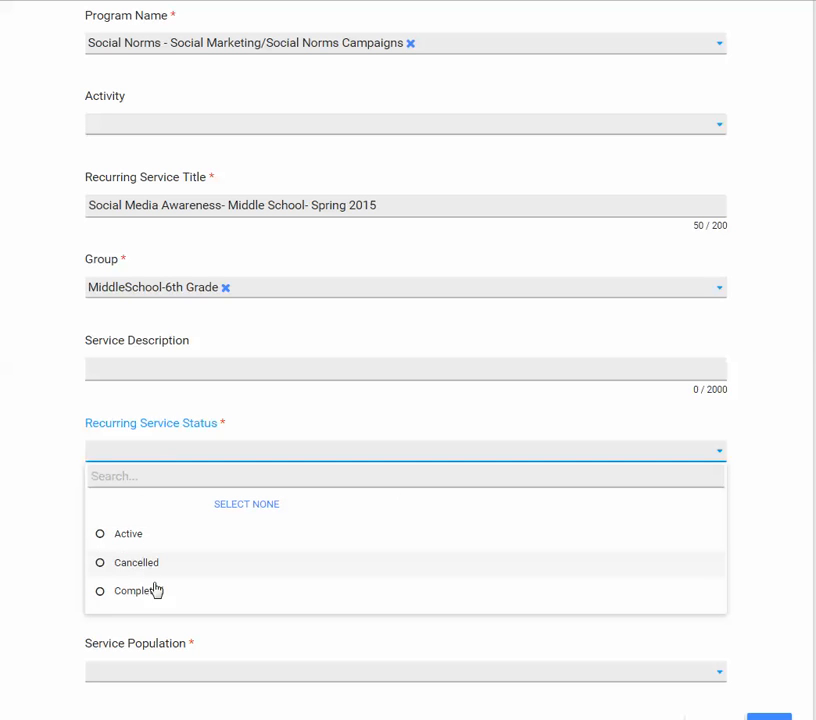
click(101, 536)
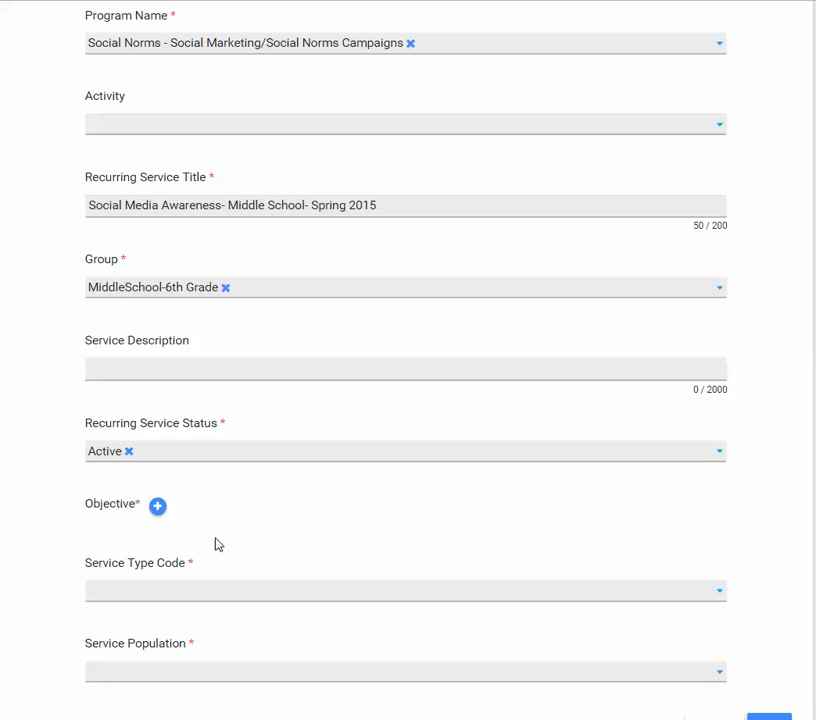
Add the objective "Increase the perception of harm of underage alcohol use among youth ages 12-20." to the recurring service.
scroll(260, 518, down, 3)
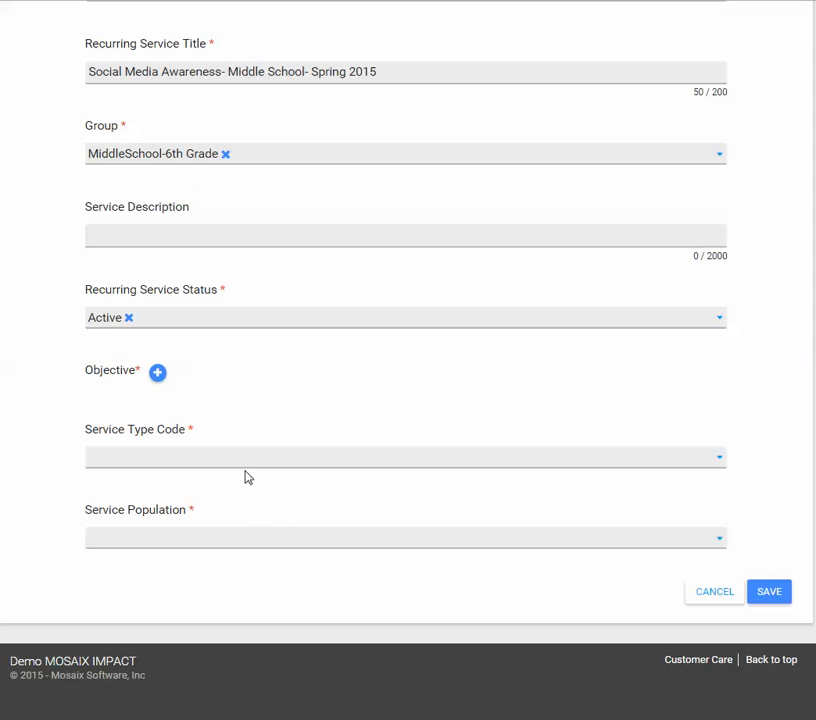
click(157, 380)
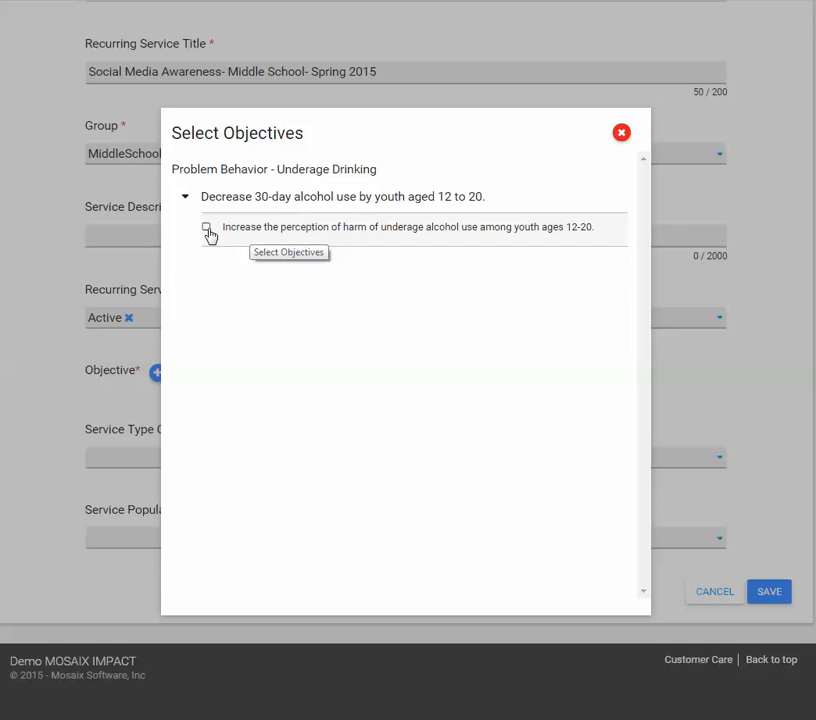
click(207, 229)
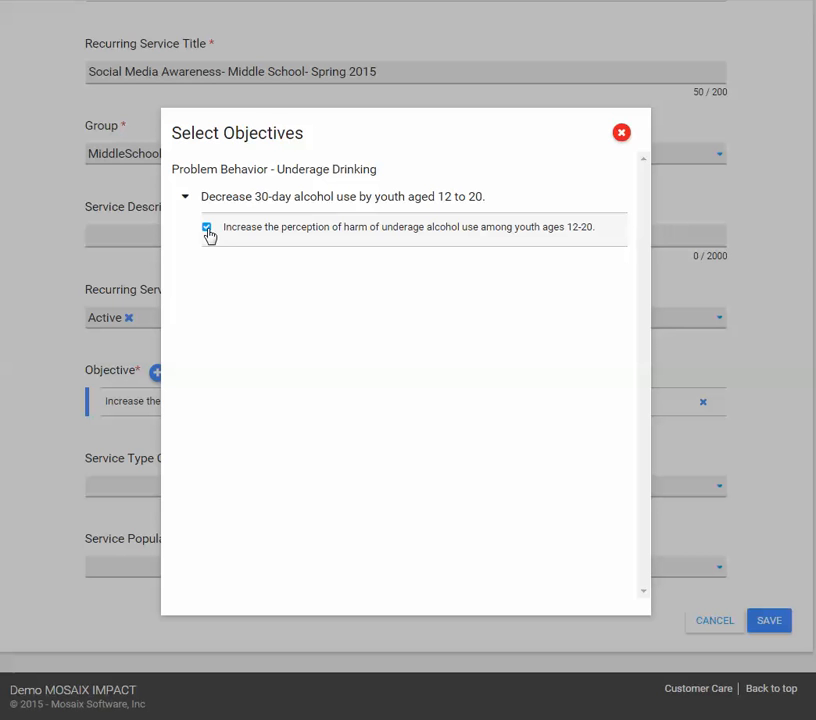
click(619, 137)
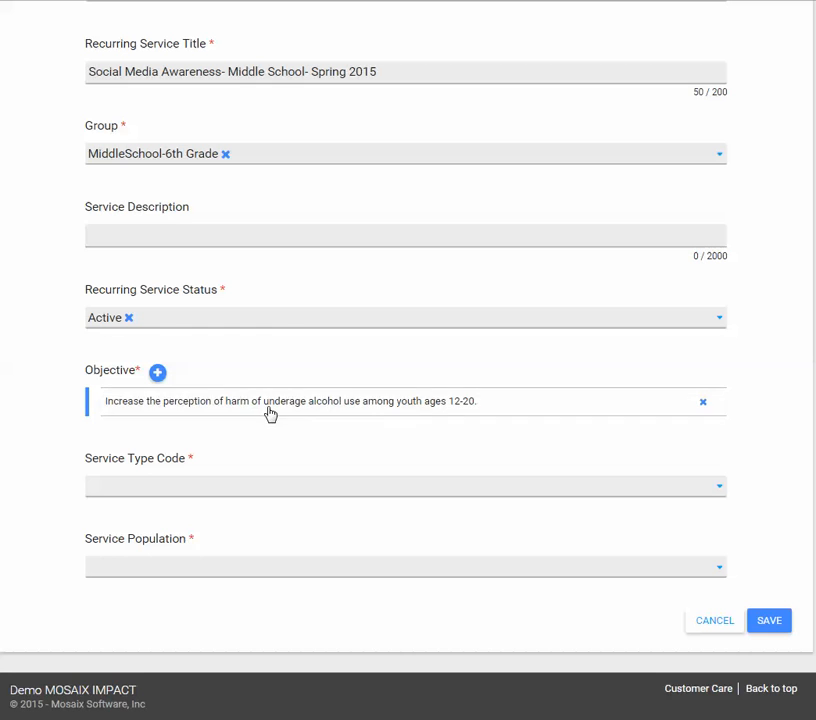
Set the service type code to STN10 - A/V Material Disseminated and the service population to Middle/Jr High School Students.
click(119, 490)
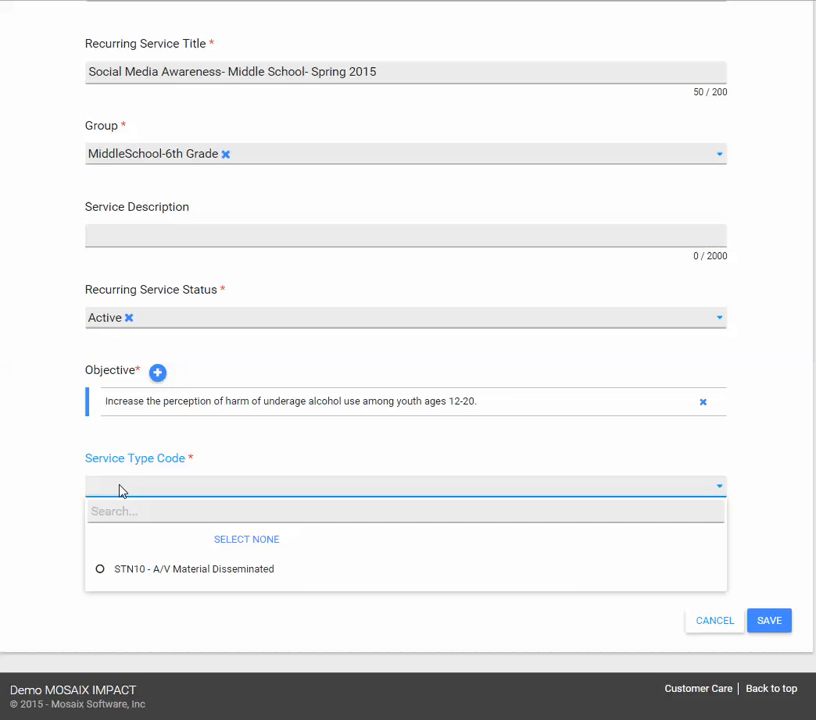
click(122, 569)
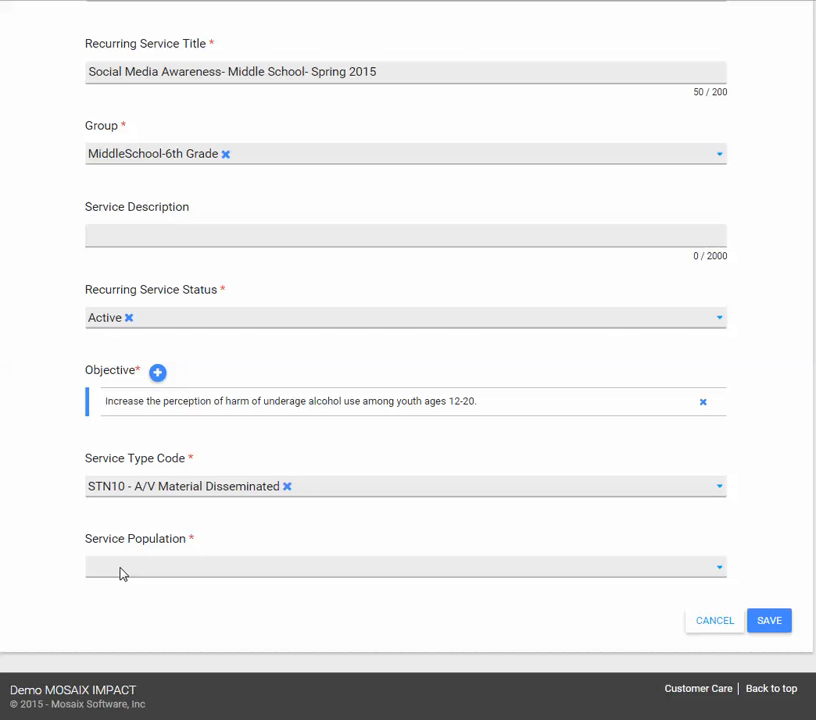
click(122, 567)
scroll(122, 573, down, 3)
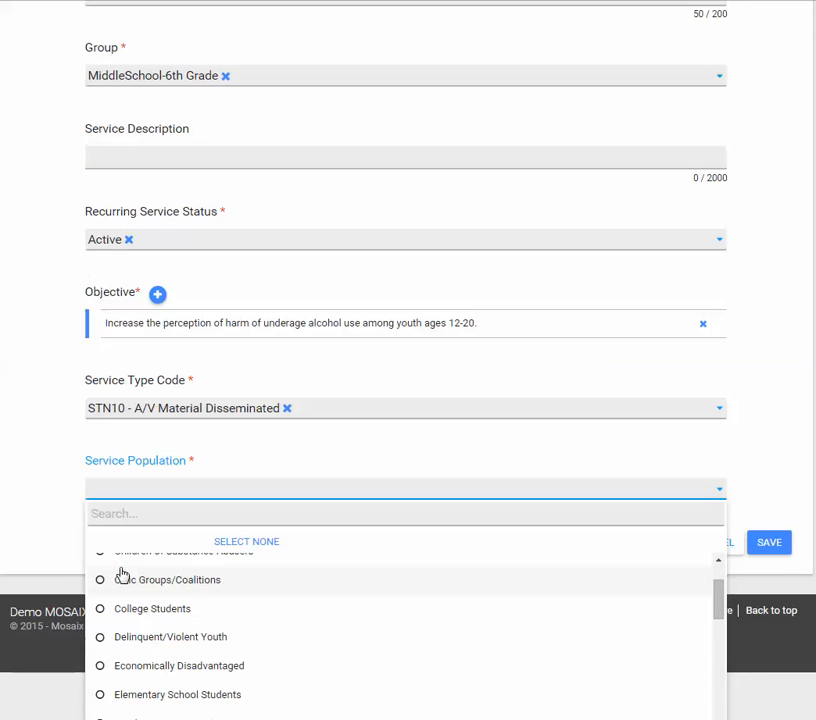
scroll(122, 580, down, 5)
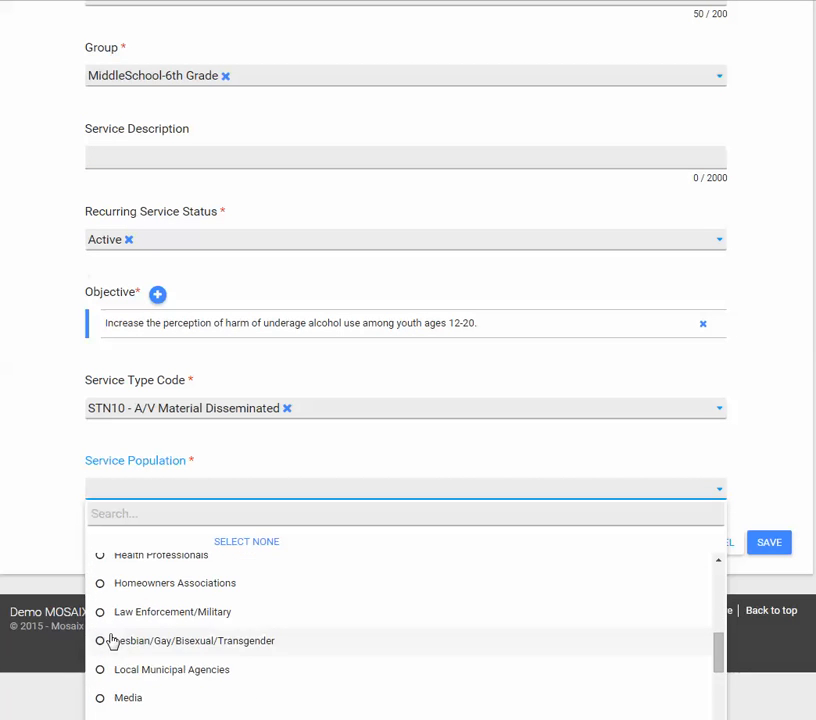
scroll(110, 640, down, 2)
click(100, 678)
click(58, 541)
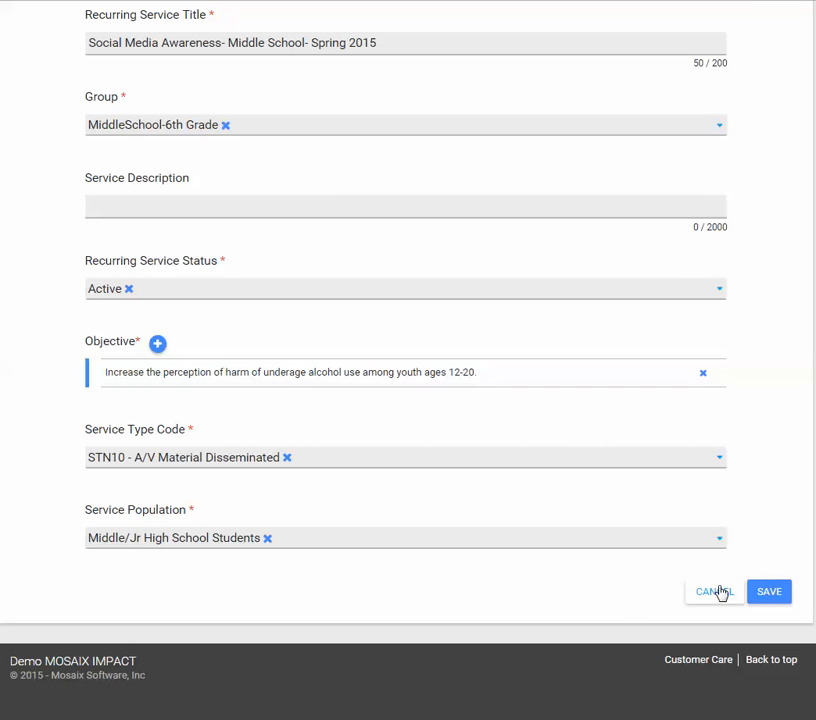
Try to save the recurring service, and cancel out of the form to the Record Recurring Service list.
click(769, 592)
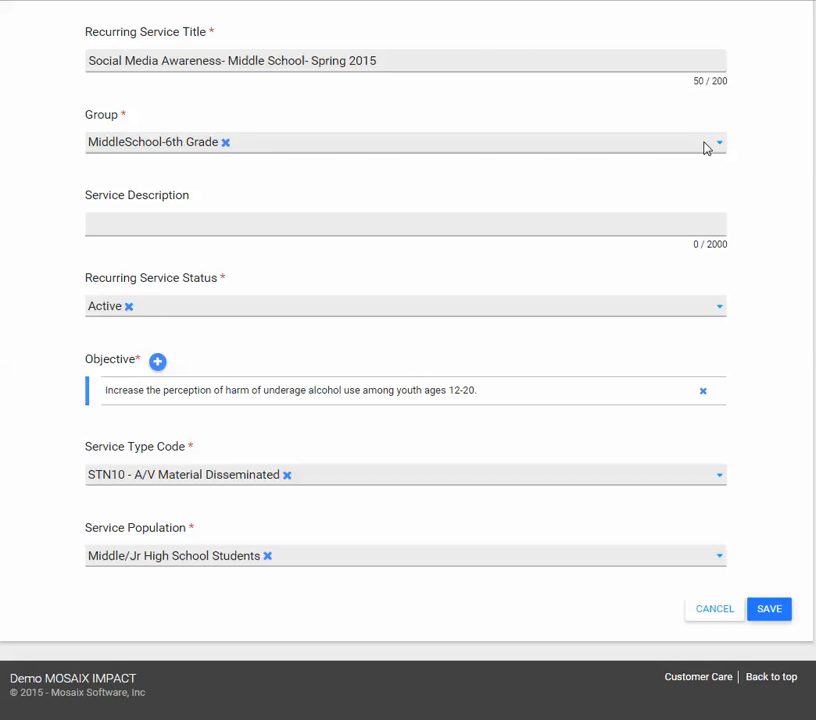
click(725, 616)
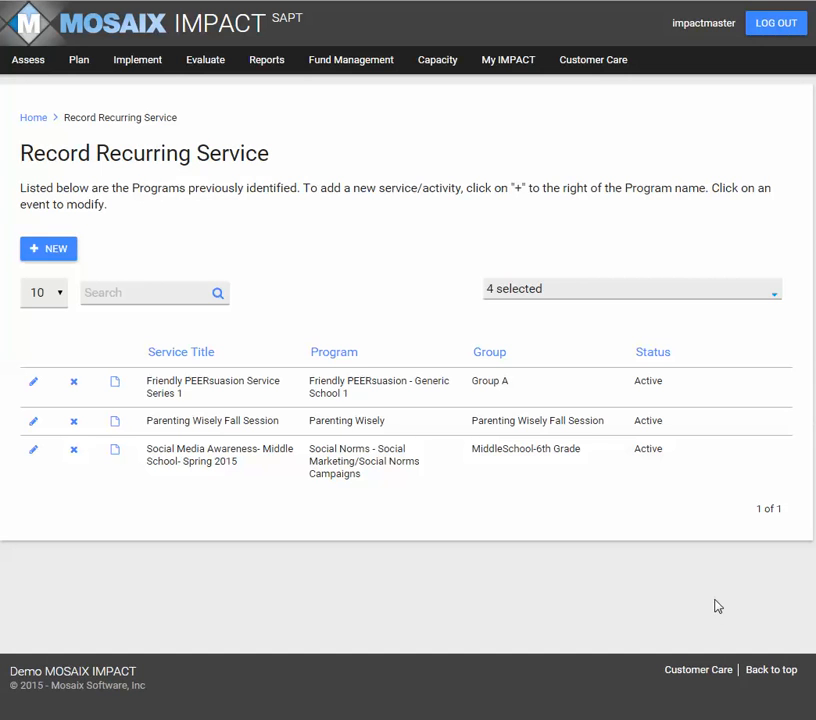